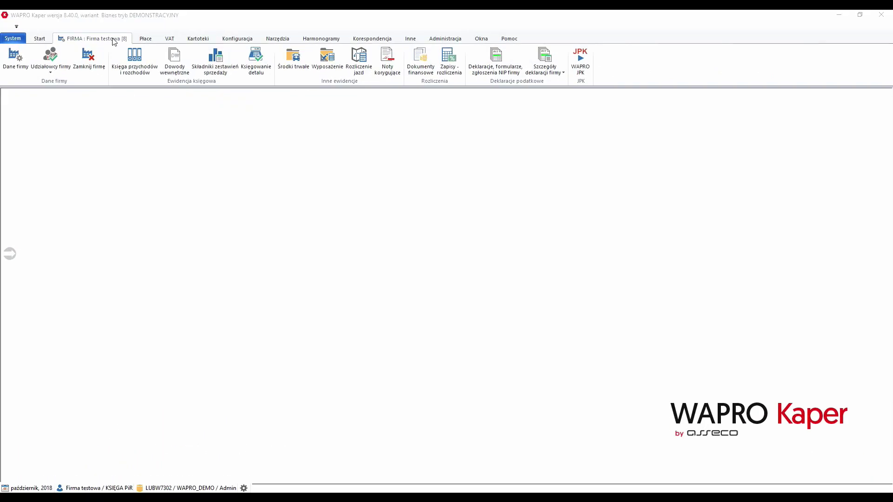
Start a new entry in Ewidencje deklaracji with the VAT-7 type "Korekta podatku naliczonego od nabycia środków trwałych"
left_click(197, 39)
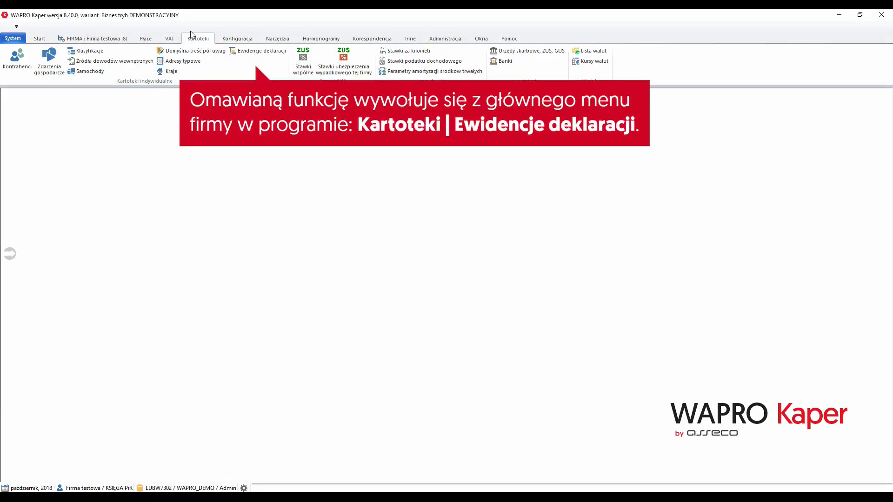
left_click(248, 51)
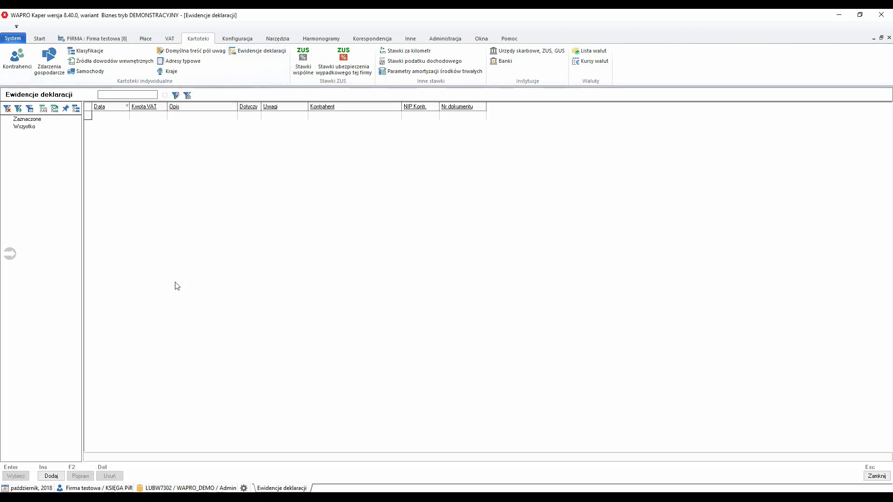
left_click(50, 475)
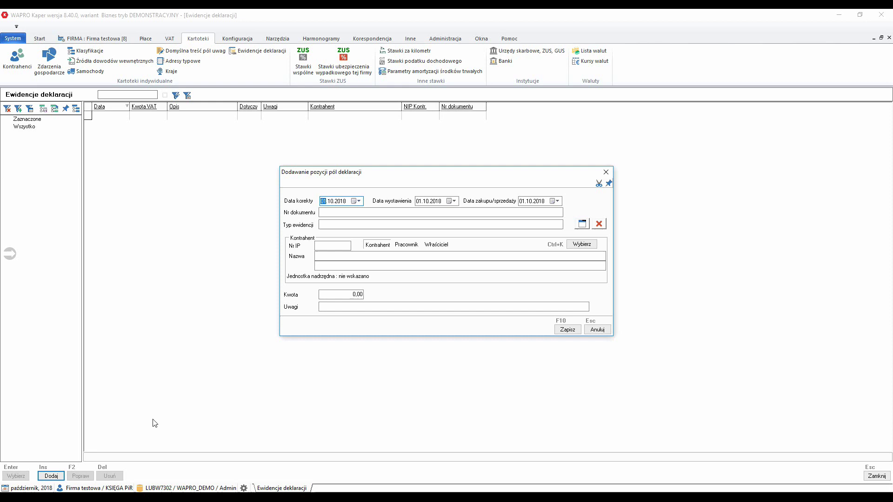
left_click(582, 224)
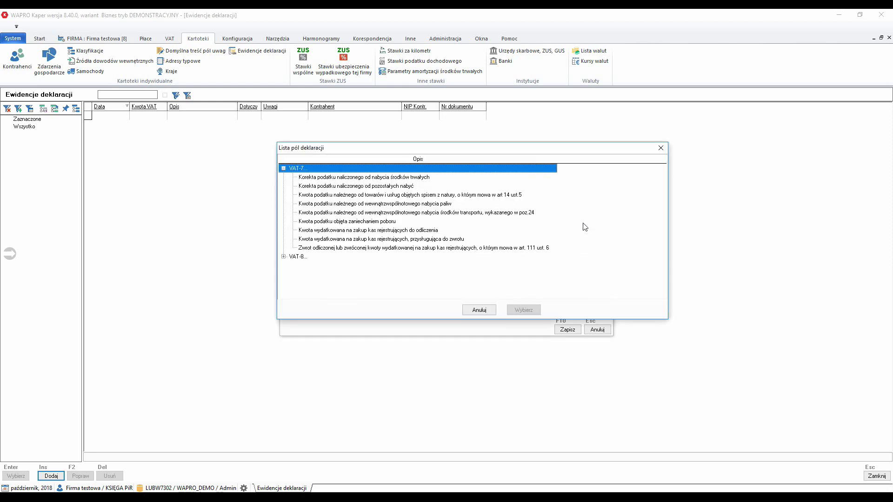
left_click(407, 178)
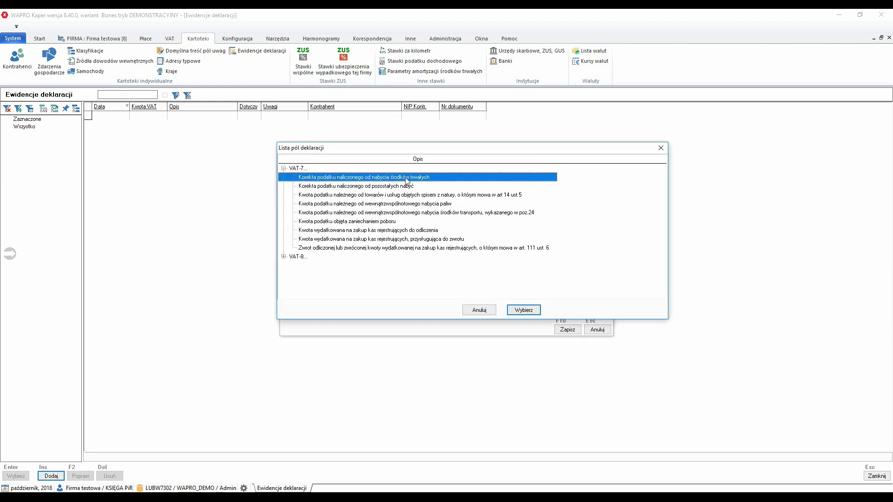
left_click(520, 310)
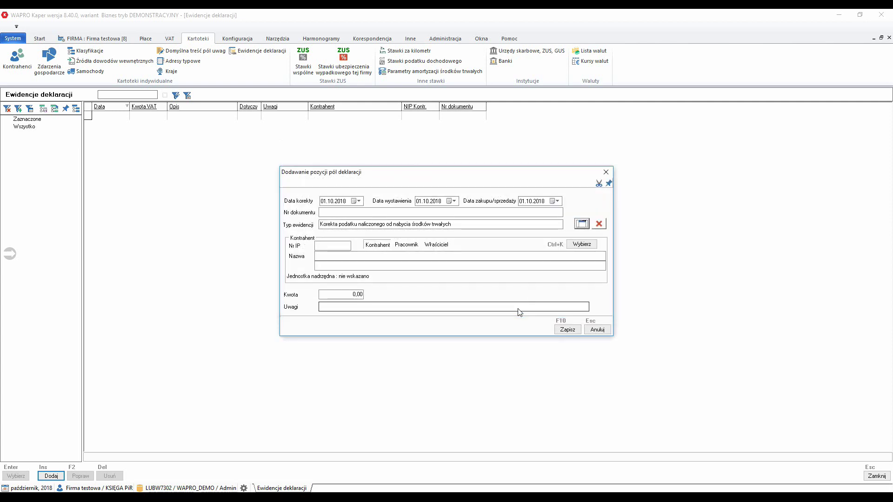
Assign ASSECO BUSINESS SOLUTIONS SPÓŁKA AKCYJNA as the entry's contractor, set Kwota to 50,00 and save the entry
left_click(582, 245)
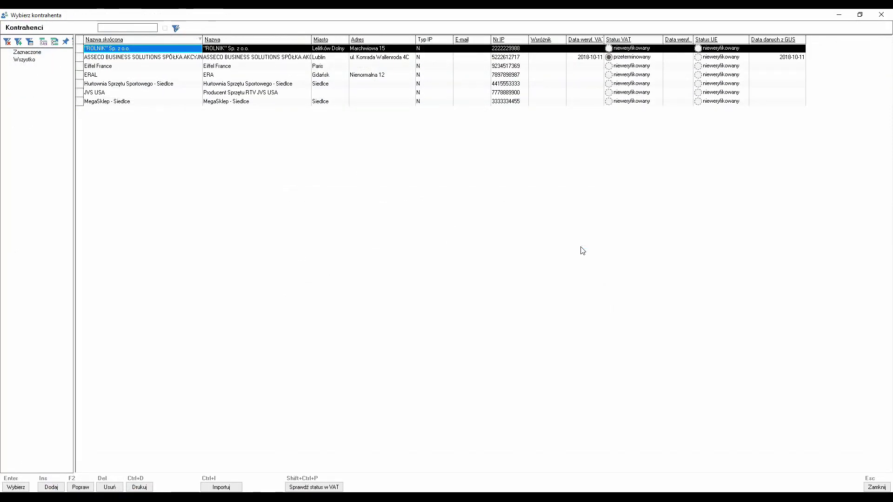
double_click(141, 57)
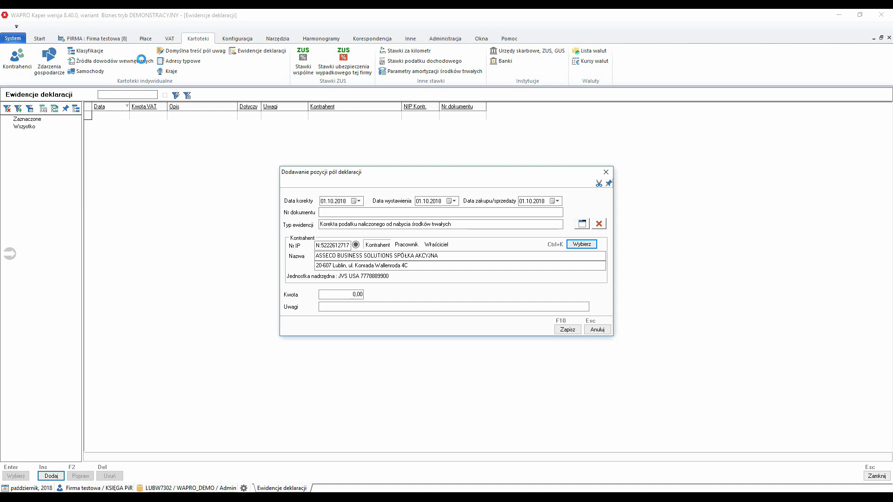
left_click(348, 294)
type("5")
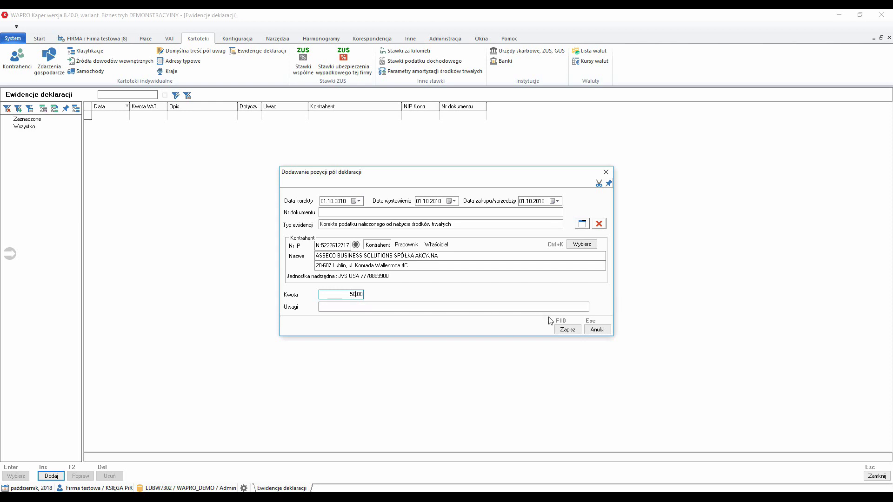
left_click(567, 329)
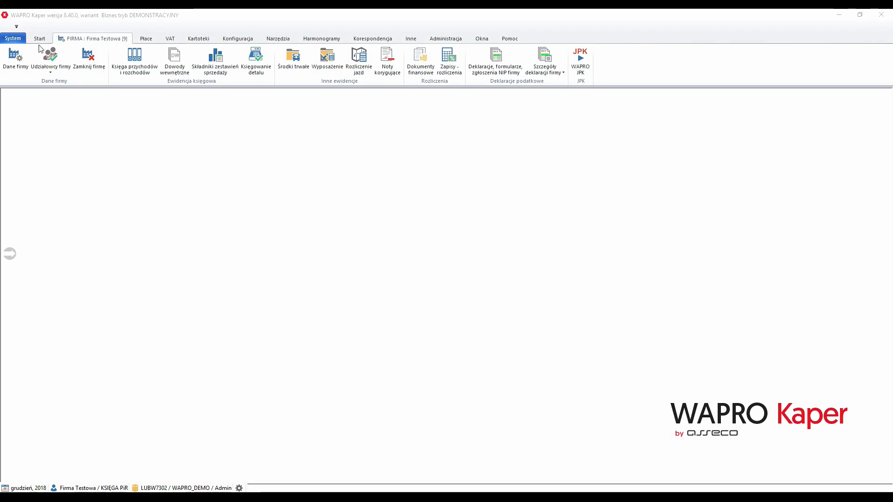
Change the company's VAT settlement entry dated 01.10.2018 to Miesięcznie and save the company data
left_click(16, 67)
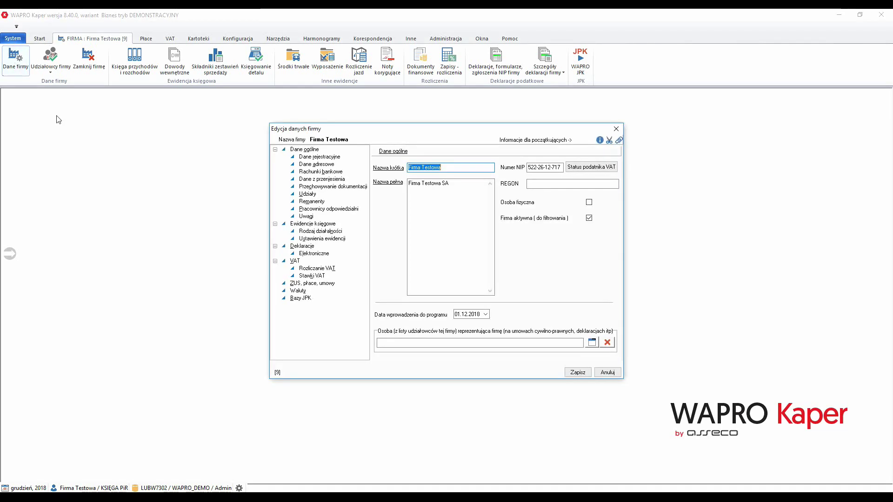
left_click(304, 271)
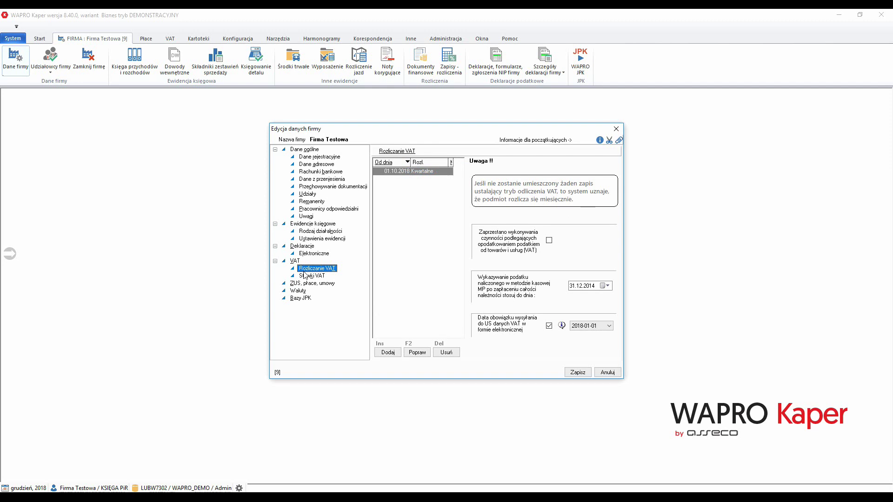
left_click(417, 352)
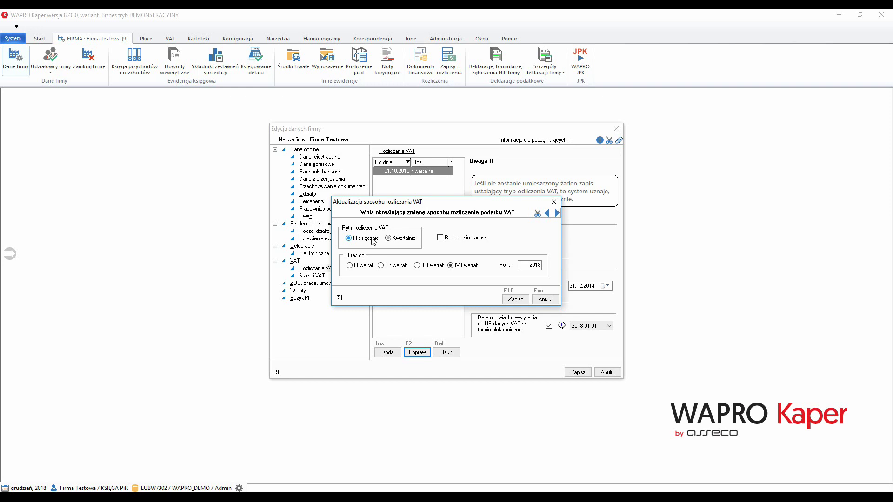
left_click(515, 299)
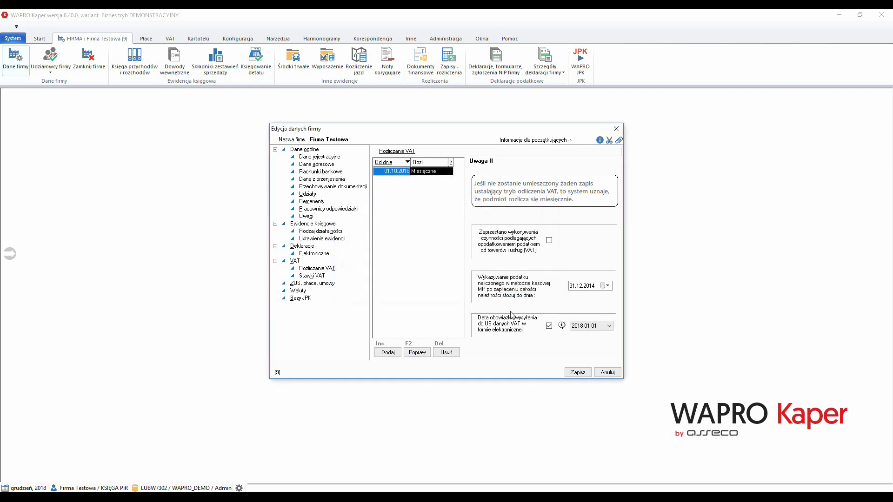
left_click(579, 372)
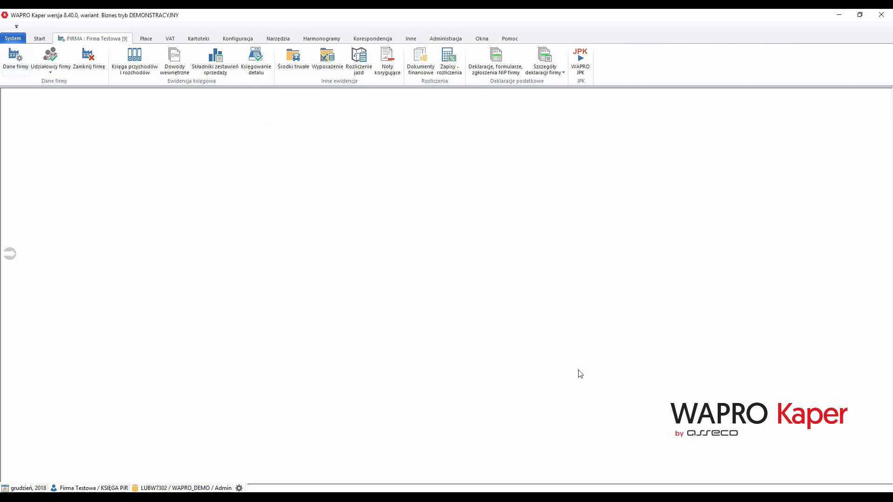
Review the VAT register deduction settings of document 12/2018-1 in Księga przychodów i rozchodów, leaving the record and ledger without saving
left_click(145, 70)
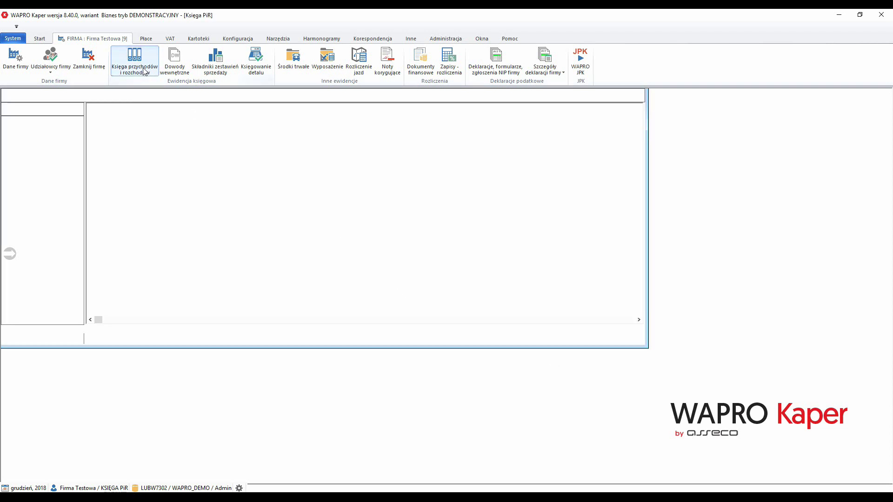
left_click(152, 186)
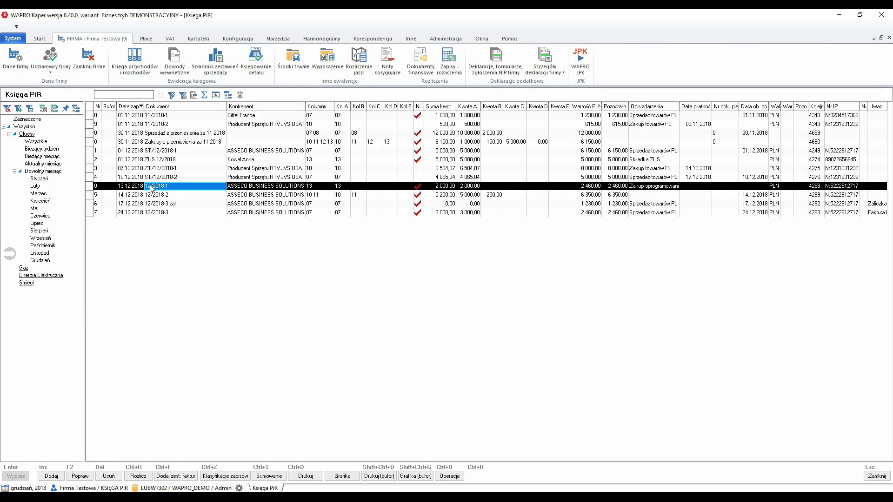
left_click(82, 476)
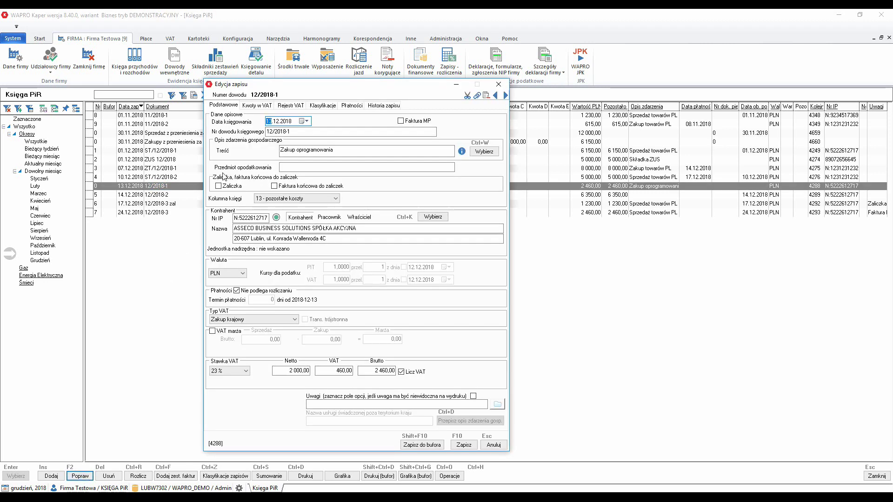
left_click(284, 106)
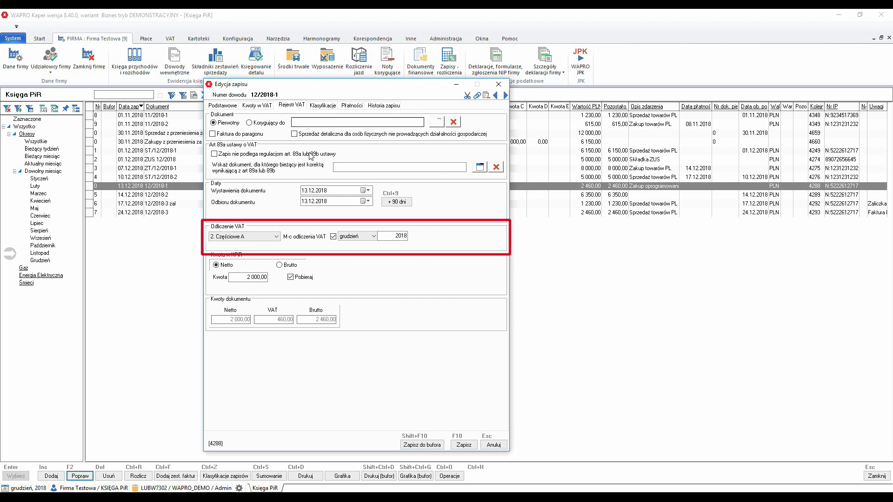
left_click(493, 445)
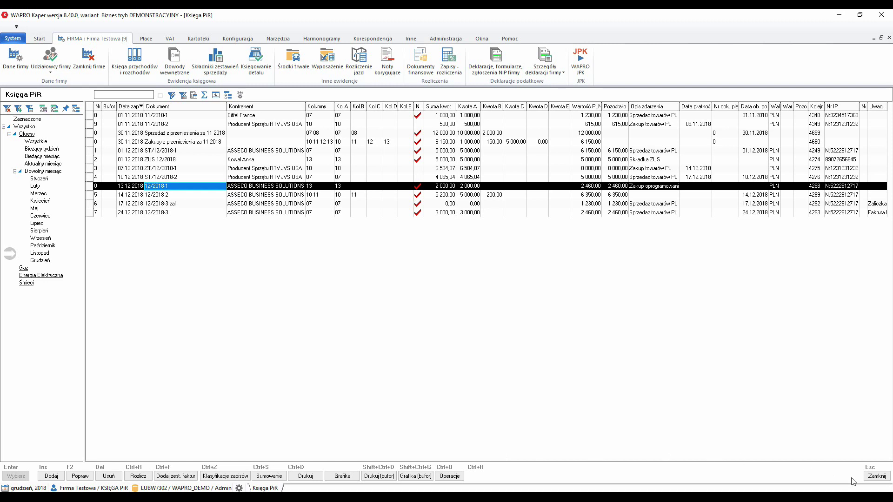
left_click(871, 478)
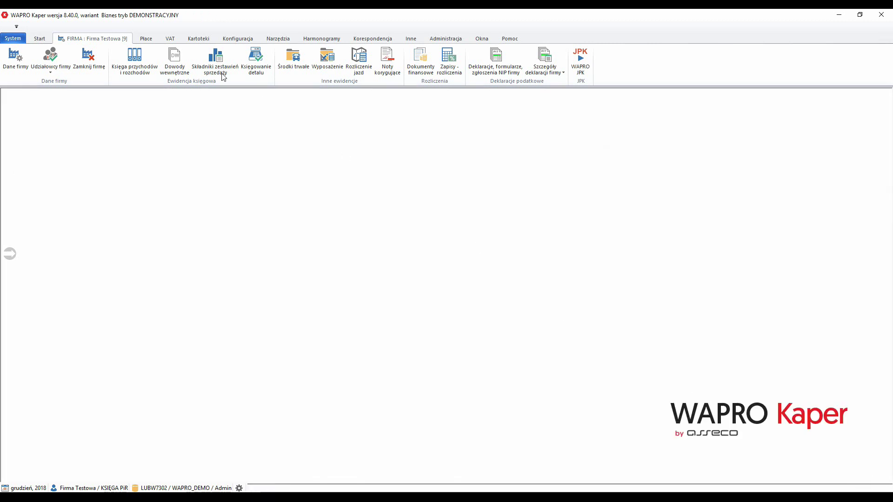
Add the 2018 VAT deduction coefficients: 86% for fixed assets, 86% for other purchases and 95% preproportion
left_click(177, 40)
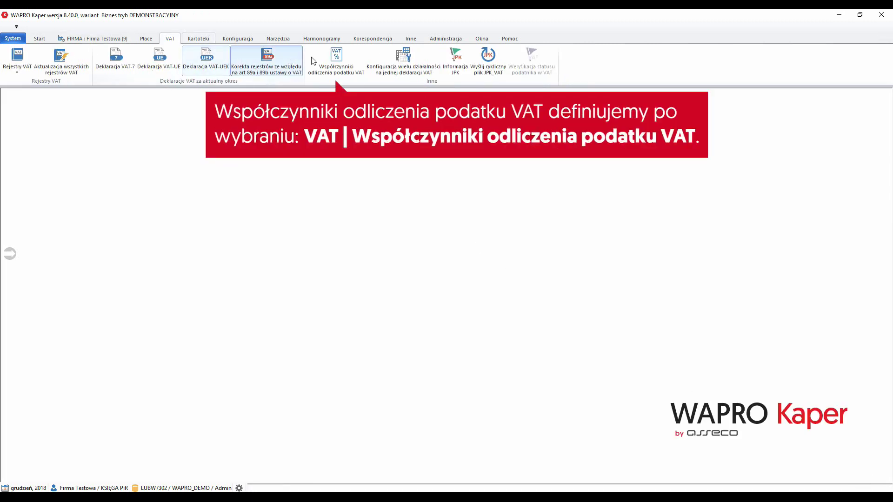
left_click(337, 63)
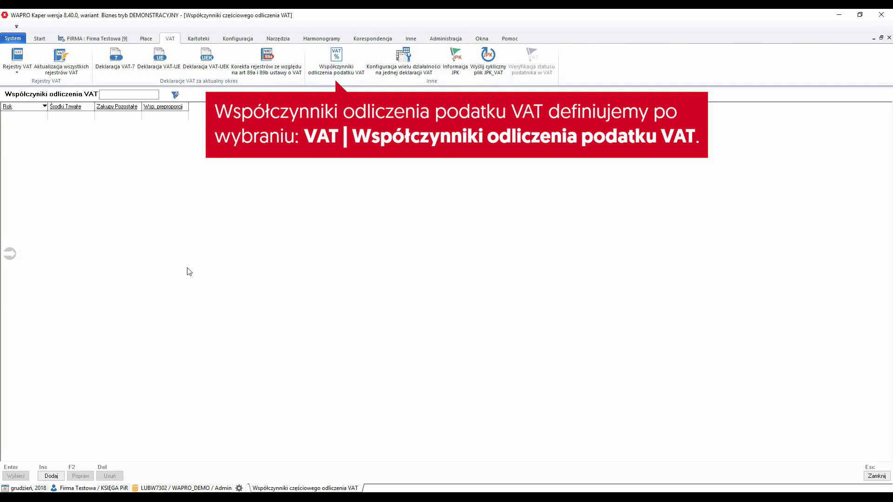
left_click(41, 474)
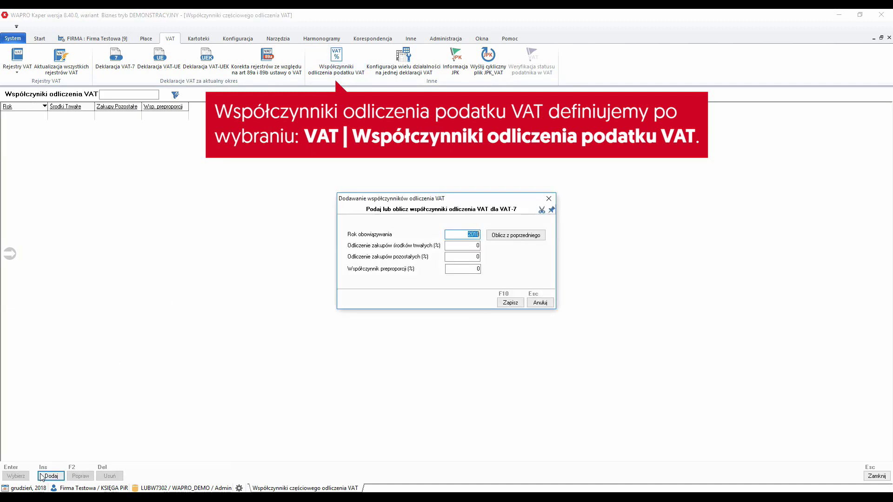
left_click(461, 247)
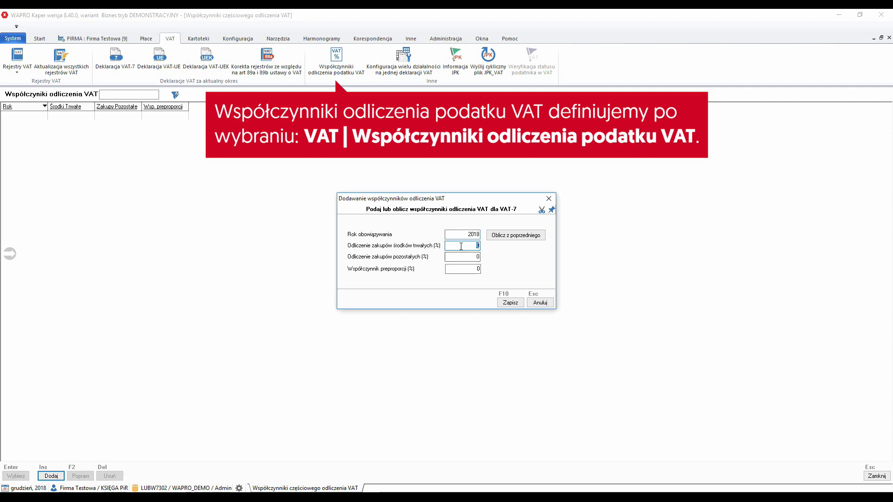
type("86")
key("Tab")
type("86")
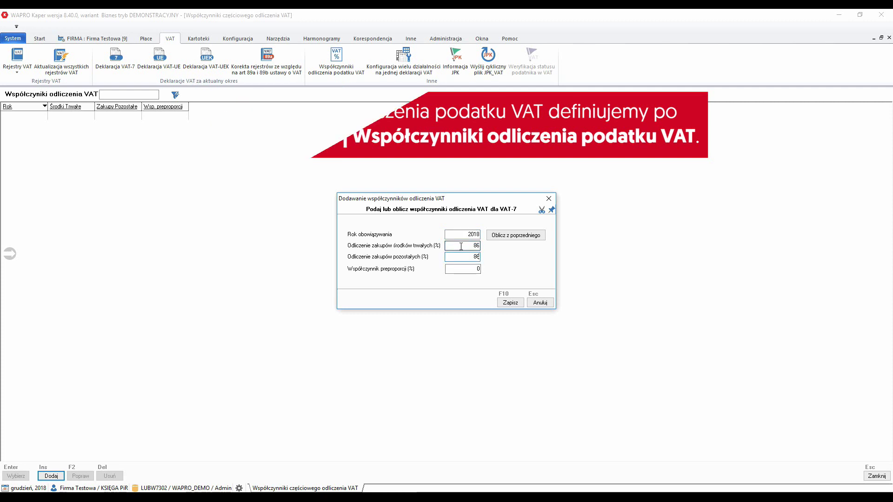
key("Tab")
type("96")
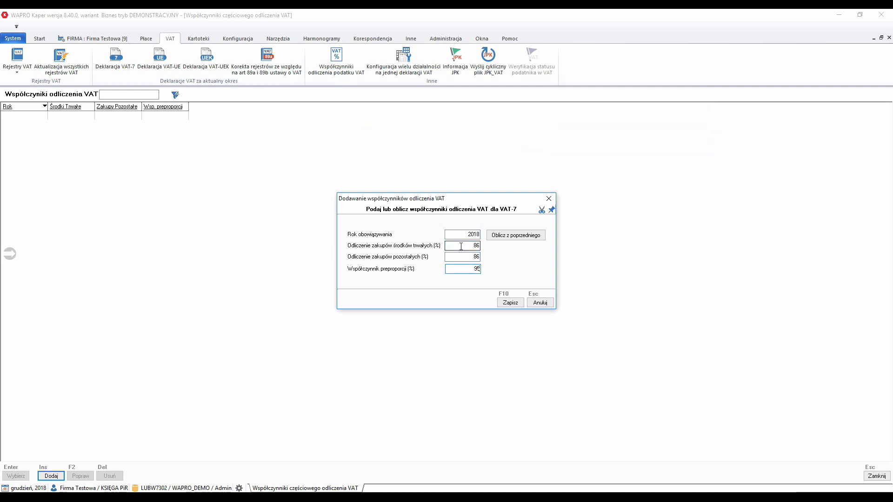
left_click(510, 303)
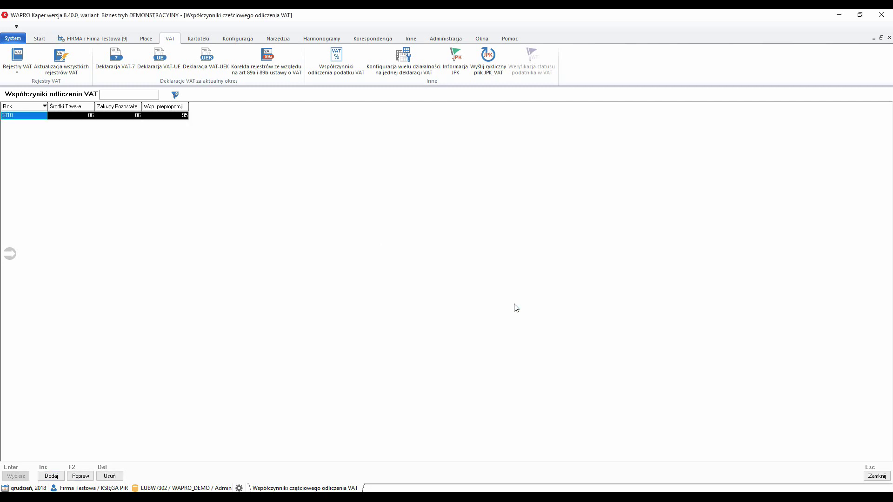
left_click(880, 476)
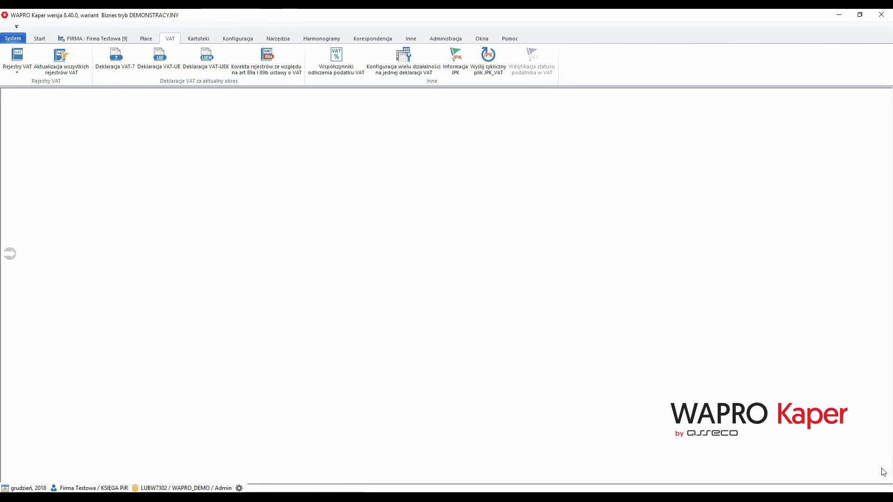
Generate the VAT-7 declaration, examine its error message and explanation, and close the form without saving
left_click(124, 64)
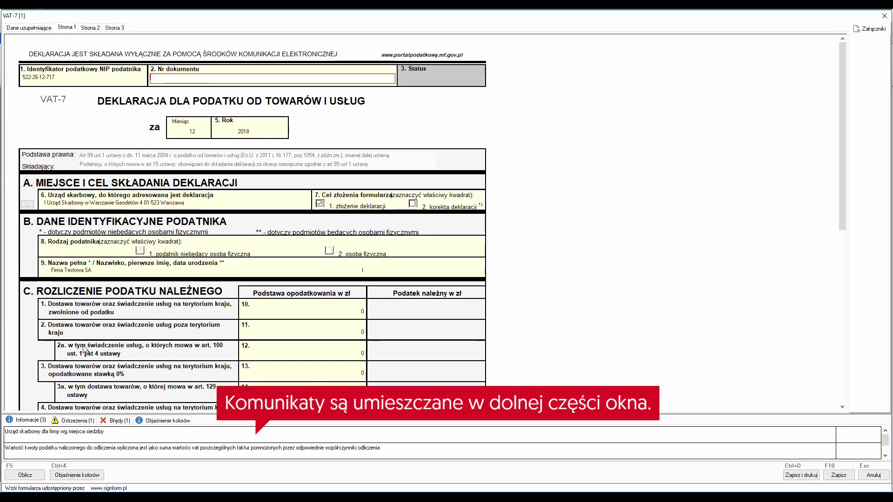
left_click(116, 420)
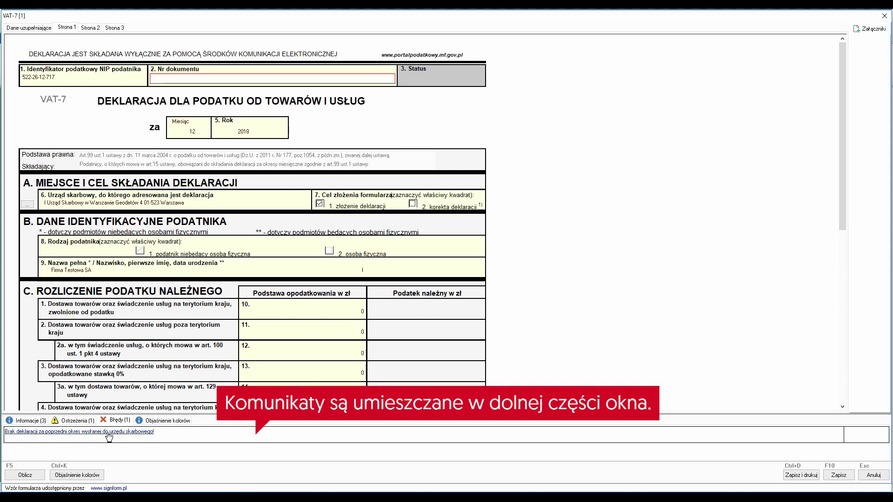
left_click(107, 432)
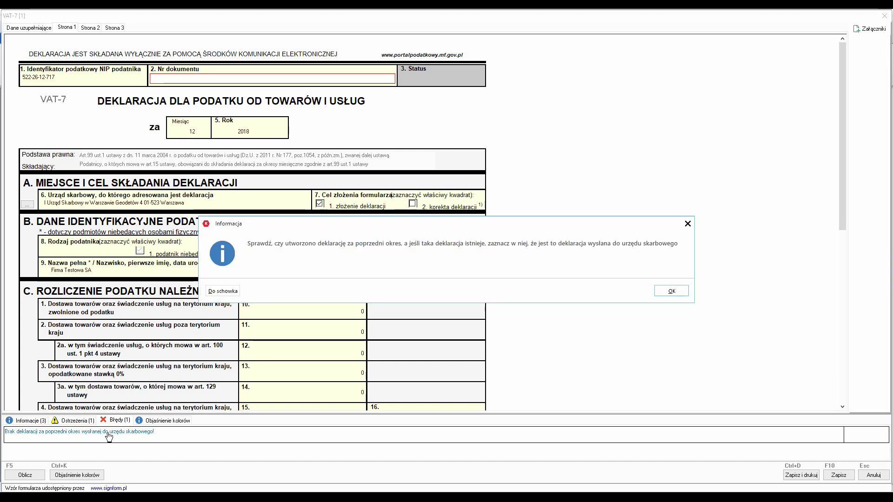
left_click(667, 292)
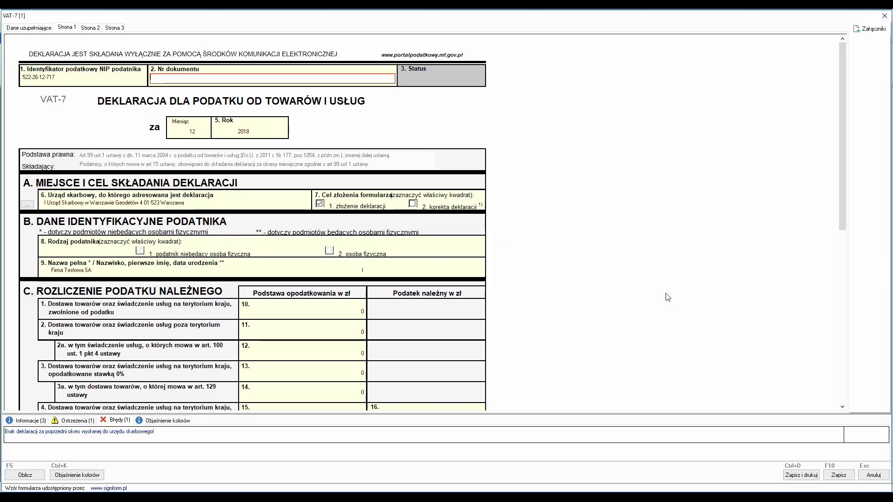
key("Escape")
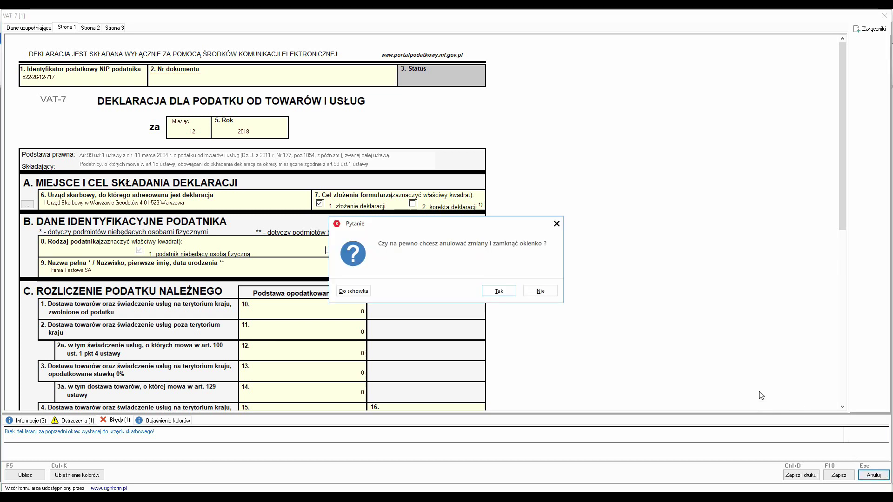
left_click(512, 291)
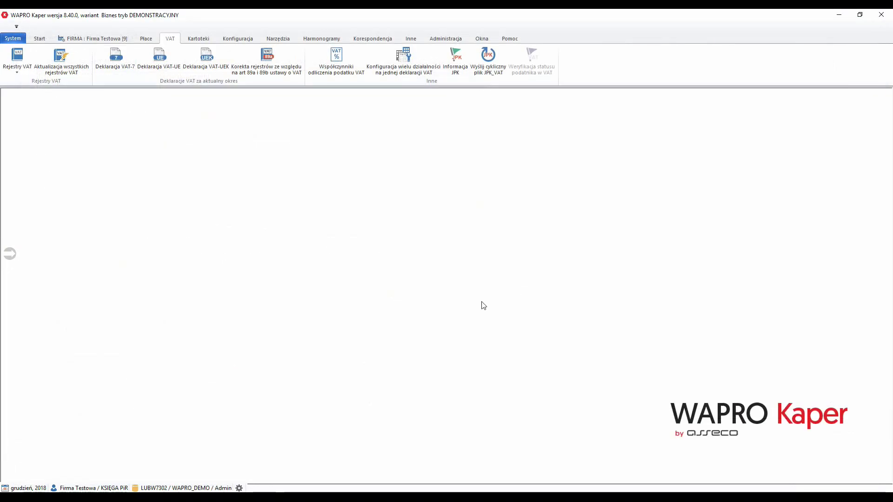
Switch the period to listopad 2018 and generate a VAT-7 declaration named VAT 11/2018 with the description "VAT za listopad"
left_click(26, 488)
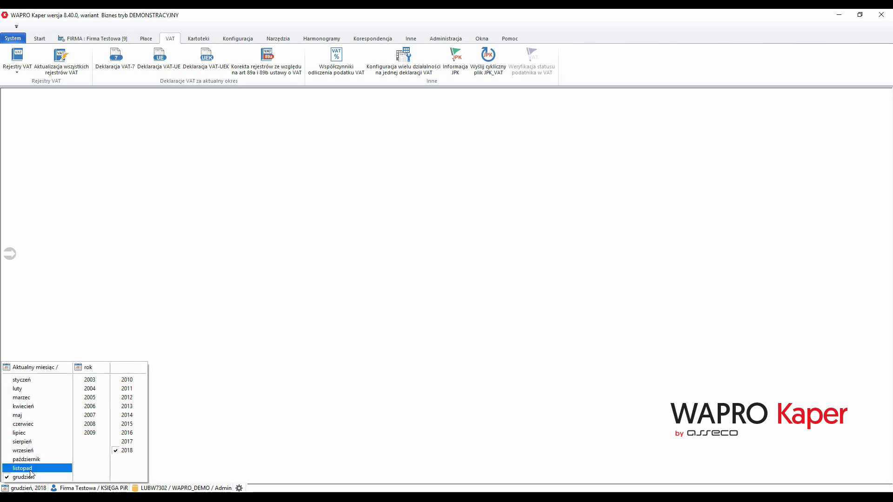
left_click(22, 469)
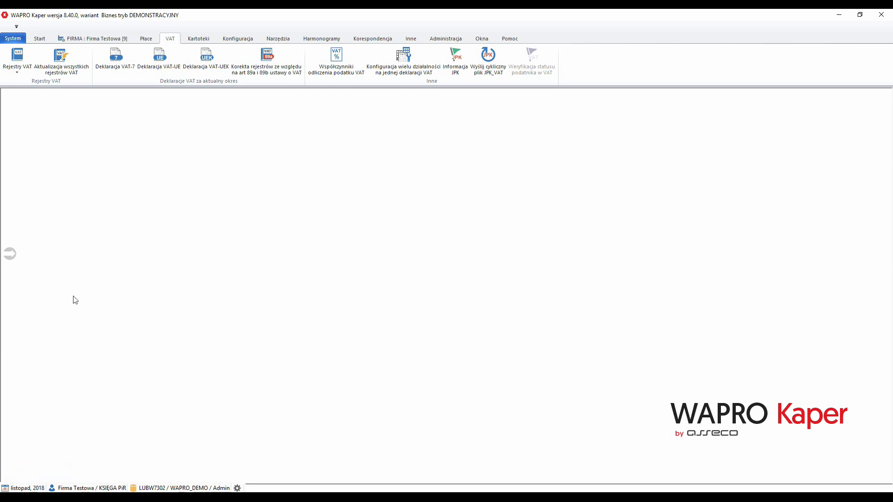
left_click(116, 76)
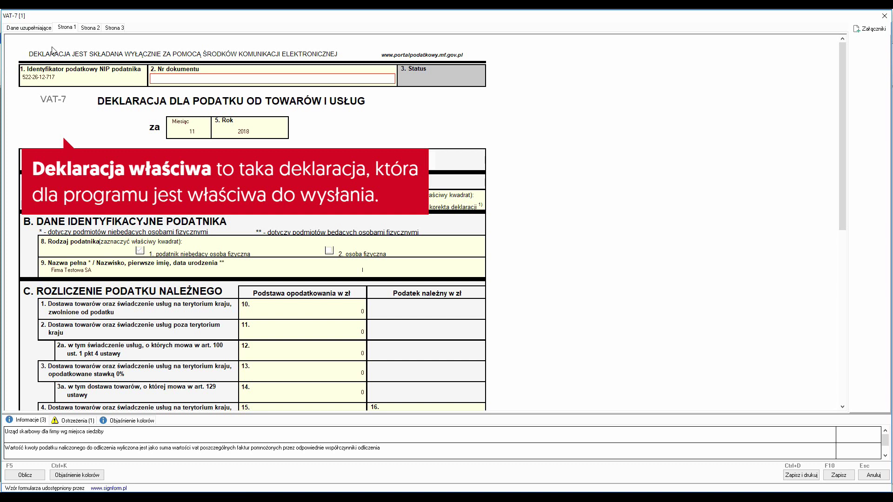
left_click(34, 29)
left_click(126, 64)
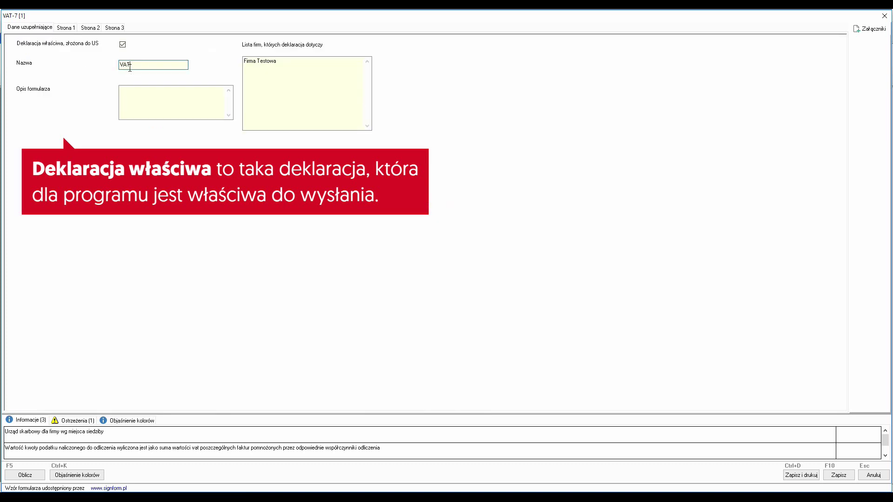
type("VAT-11/2018")
key("Tab")
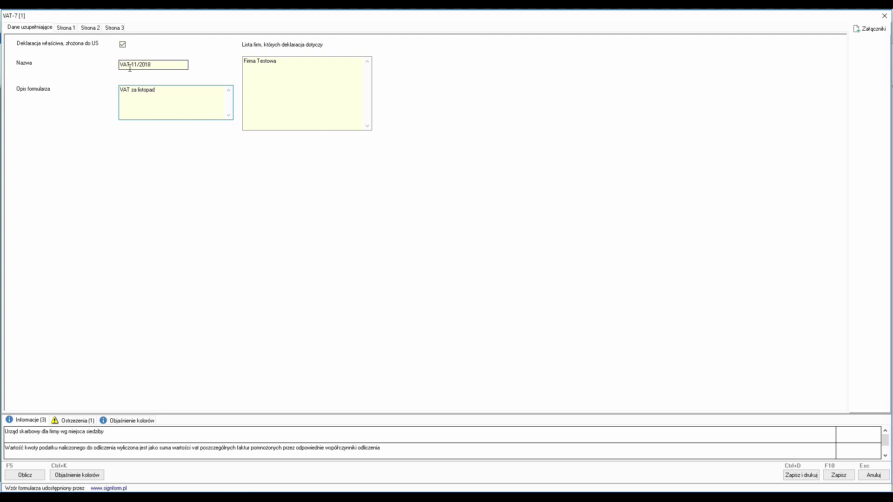
Resolve the VAT-marża warning by marking field 64 (art. 120 ust. 4 lub 5) in section F, and save the declaration despite warnings
left_click(64, 421)
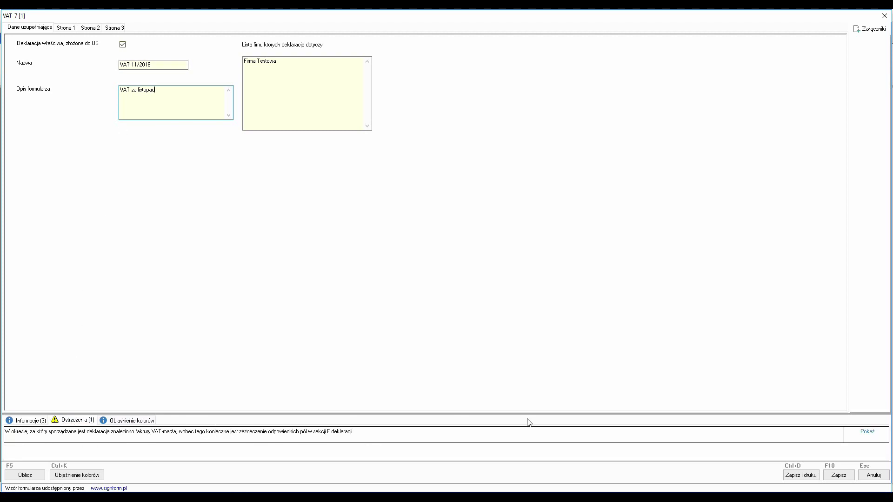
left_click(868, 432)
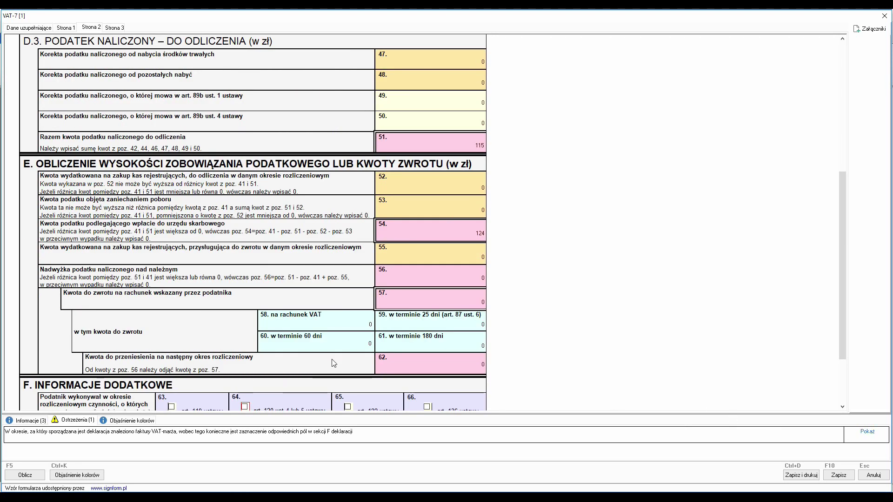
scroll(309, 352, "down", 2)
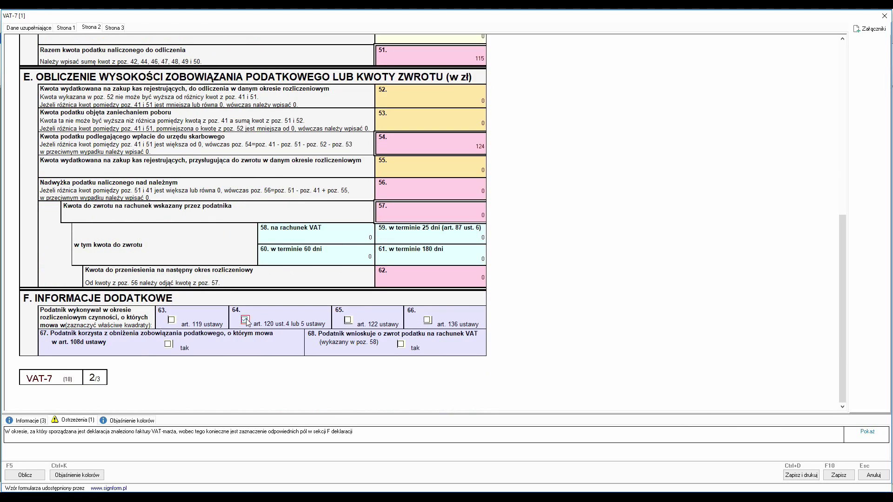
left_click(848, 479)
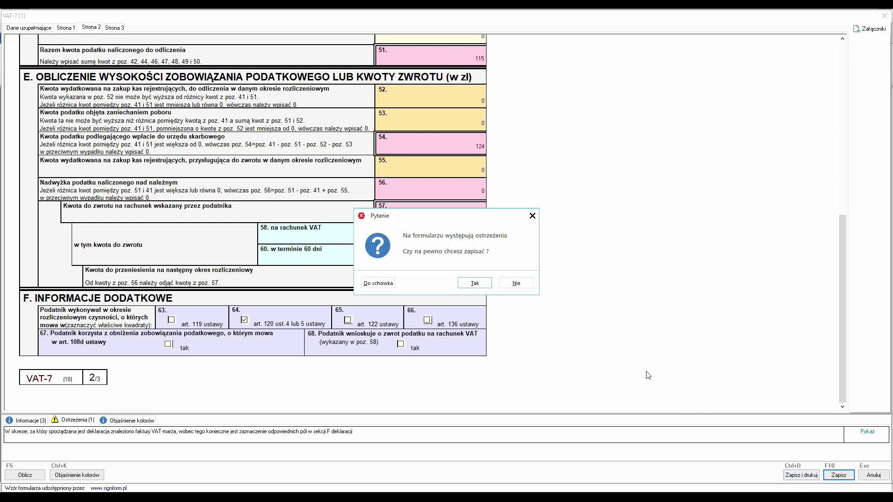
left_click(483, 286)
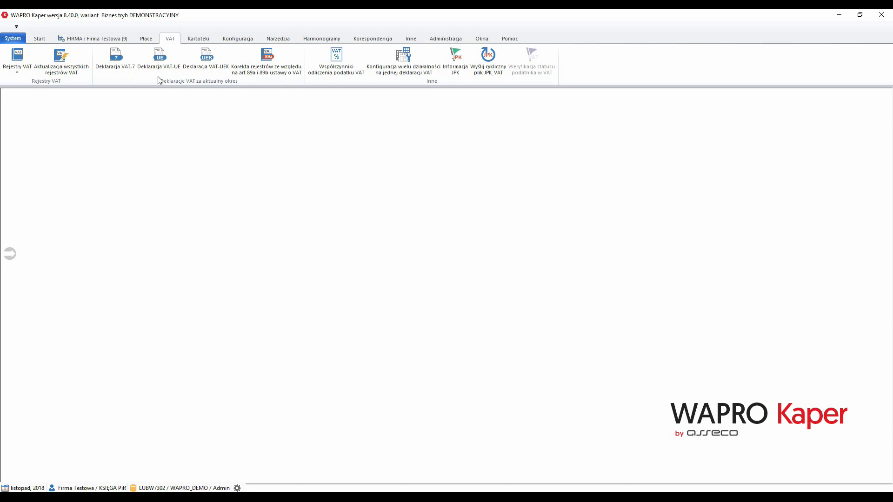
Open the company's declarations list, review the VAT-7, VAT-7K declaration details and return to the list
left_click(109, 39)
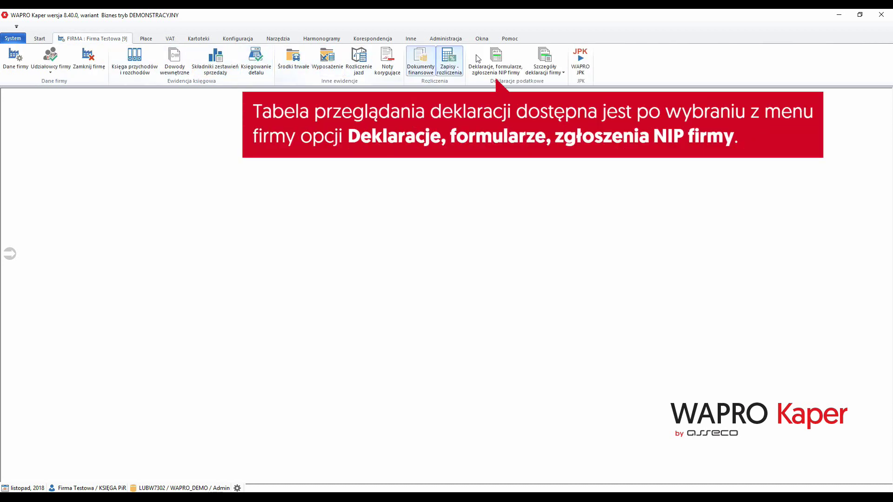
left_click(496, 57)
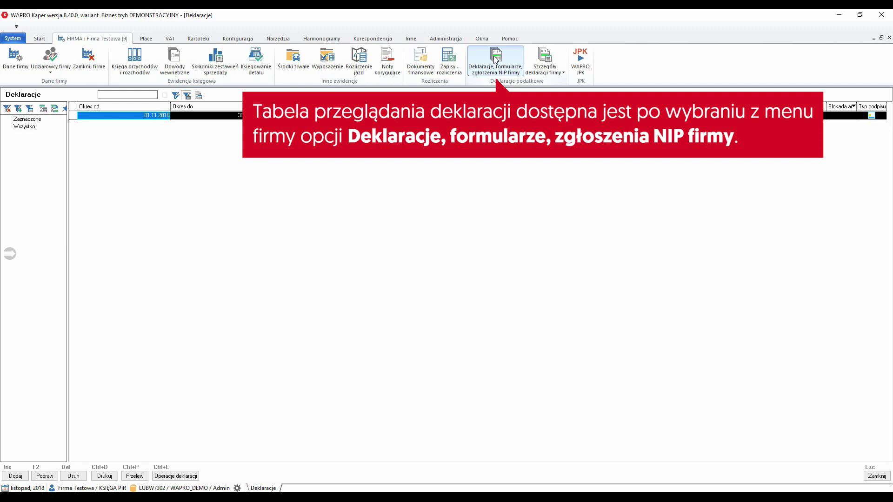
left_click(545, 63)
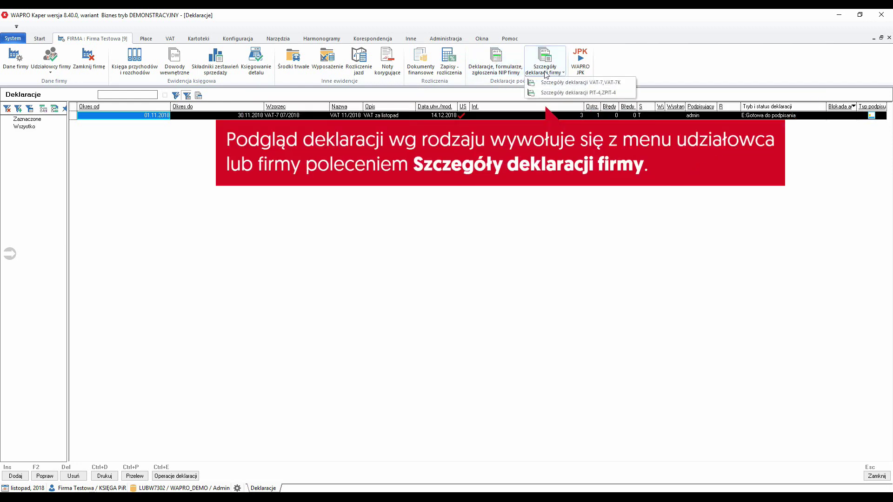
left_click(554, 83)
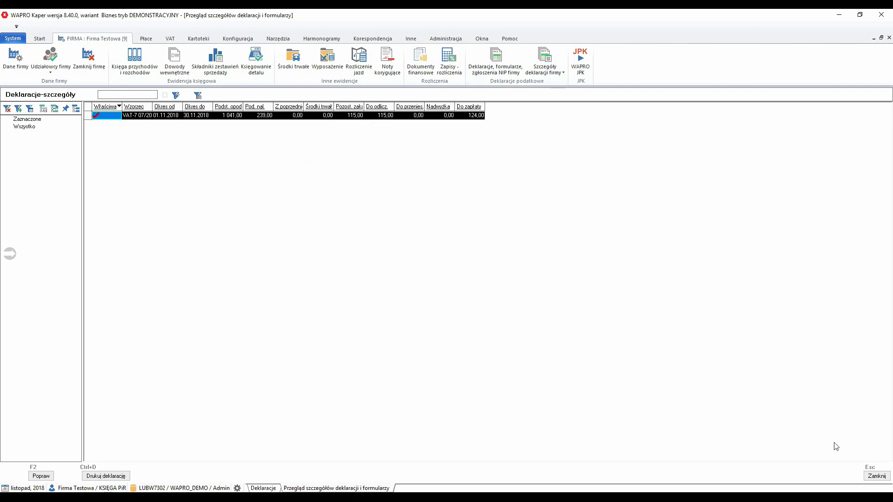
left_click(874, 476)
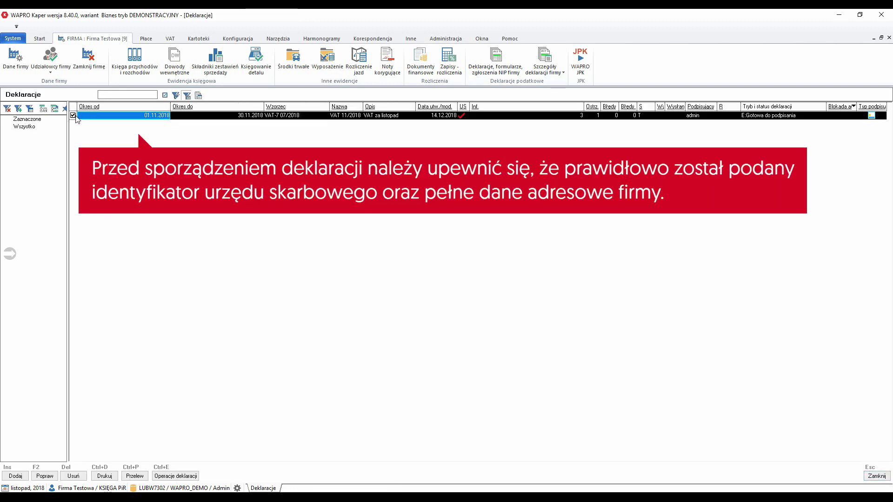
Change the marked VAT 11/2018 declaration's status to "gotowe do podpisania" and sign it with the certificate valid until 2027-11-20
left_click(186, 476)
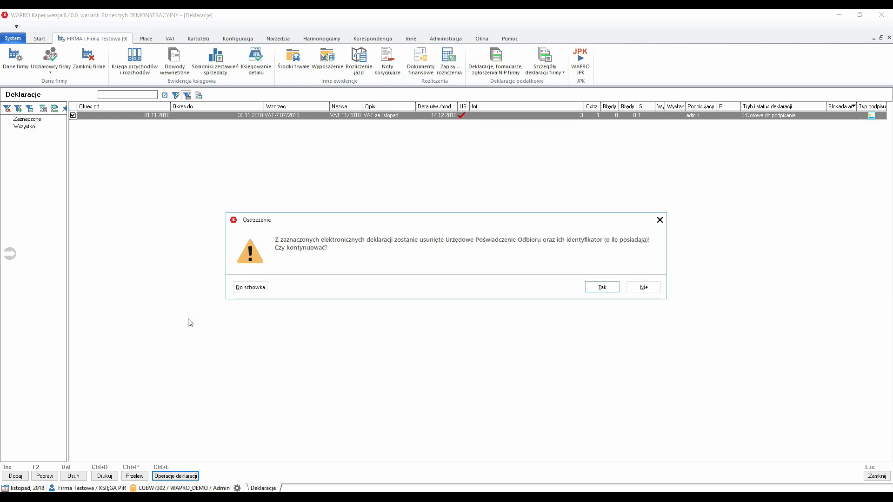
left_click(597, 290)
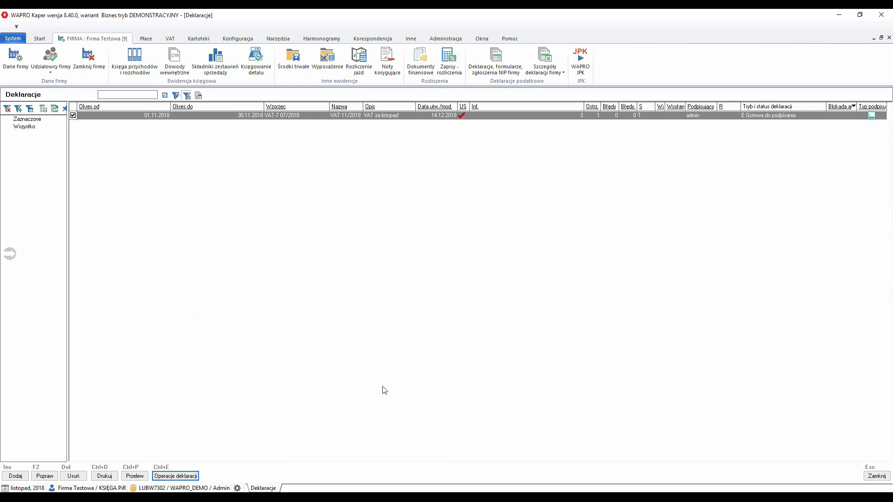
left_click(176, 476)
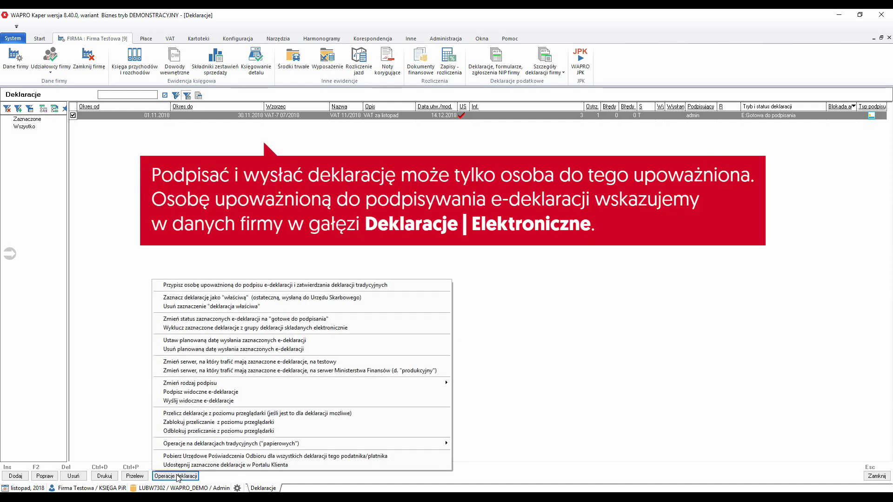
left_click(190, 395)
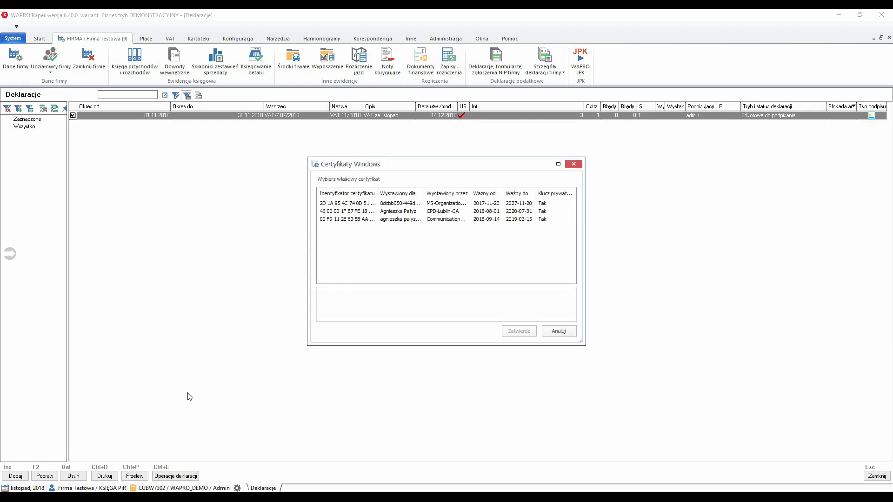
left_click(355, 204)
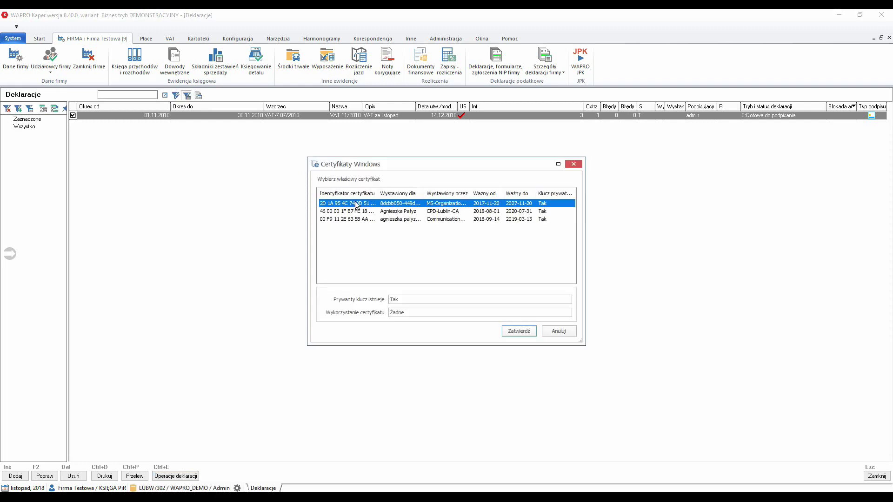
left_click(508, 333)
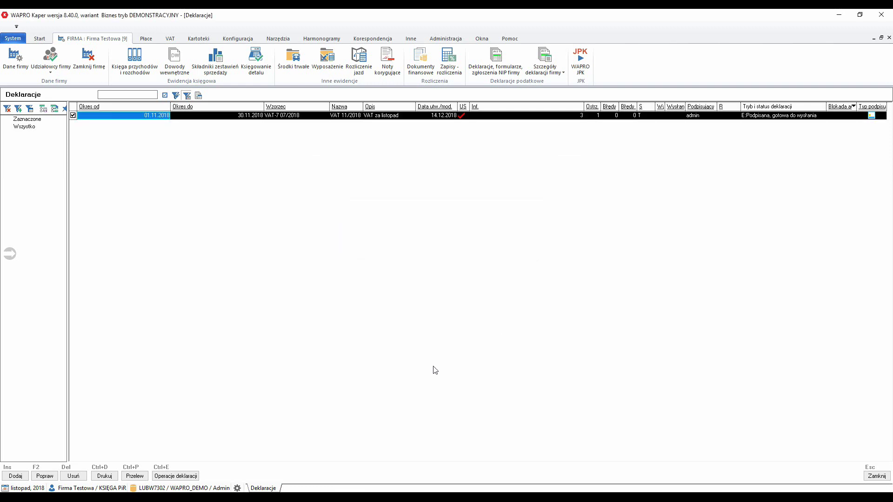
Send the signed VAT 11/2018 e-declaration to the test server and dismiss the sending report
left_click(180, 476)
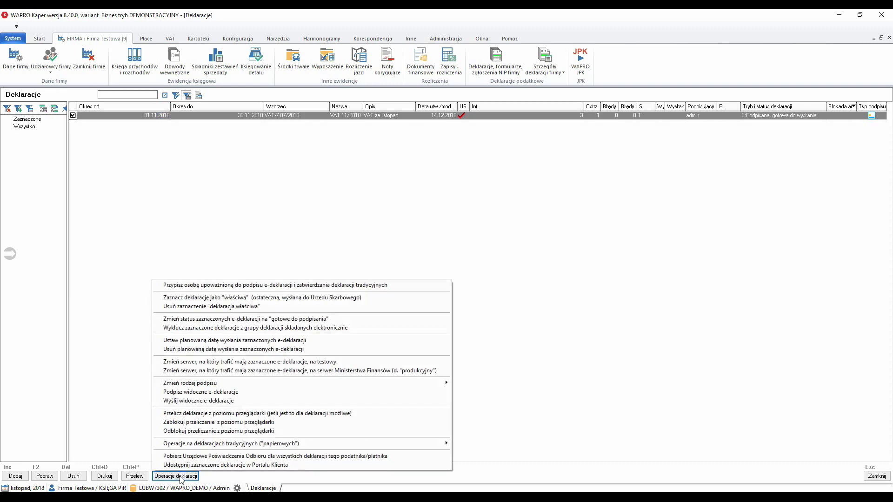
left_click(193, 402)
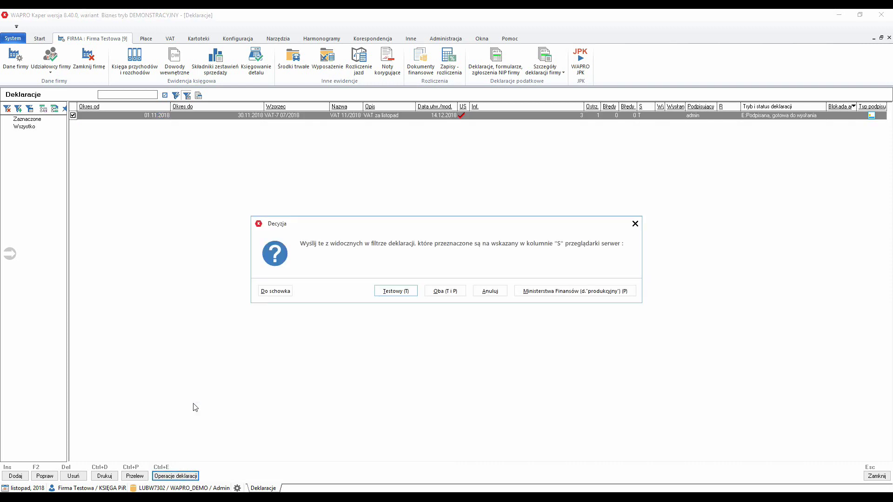
left_click(387, 294)
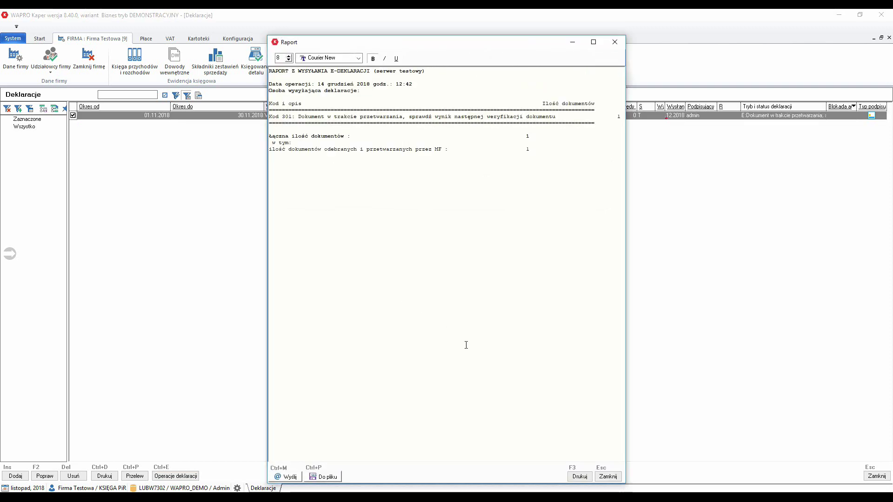
left_click(603, 477)
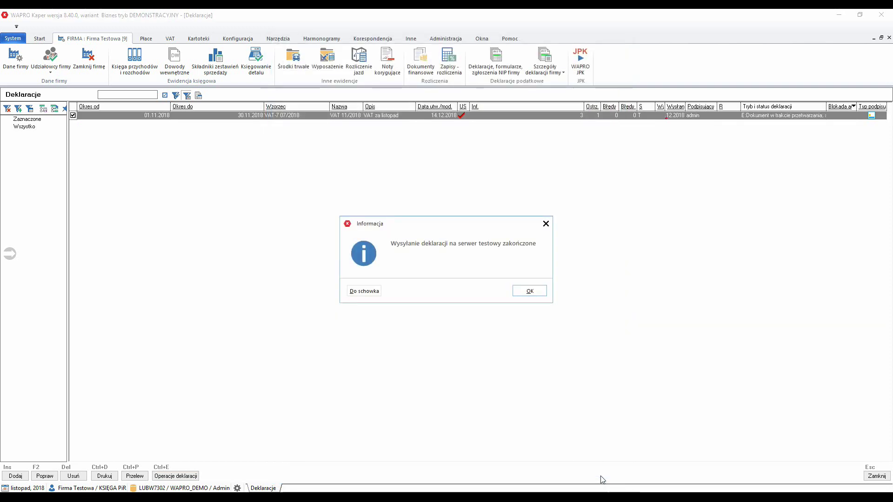
left_click(530, 292)
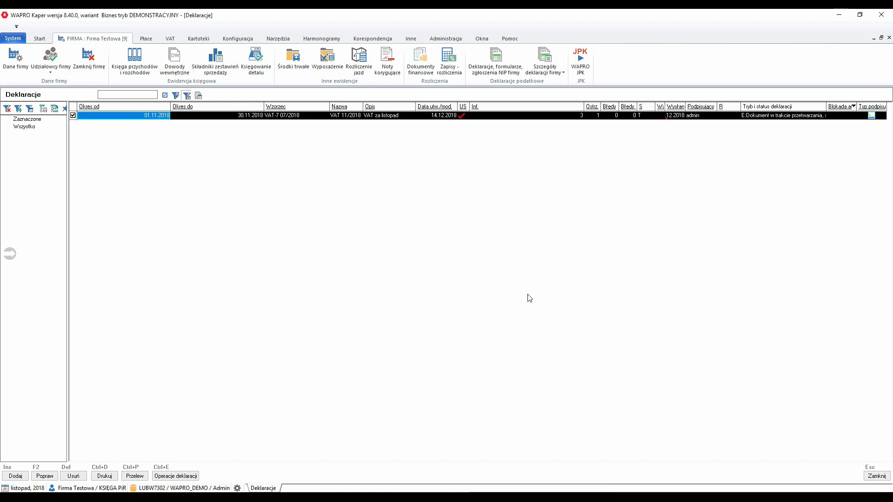
Download the Urzędowe Poświadczenia Odbioru for the taxpayer's declarations from the test server and close the report
left_click(182, 475)
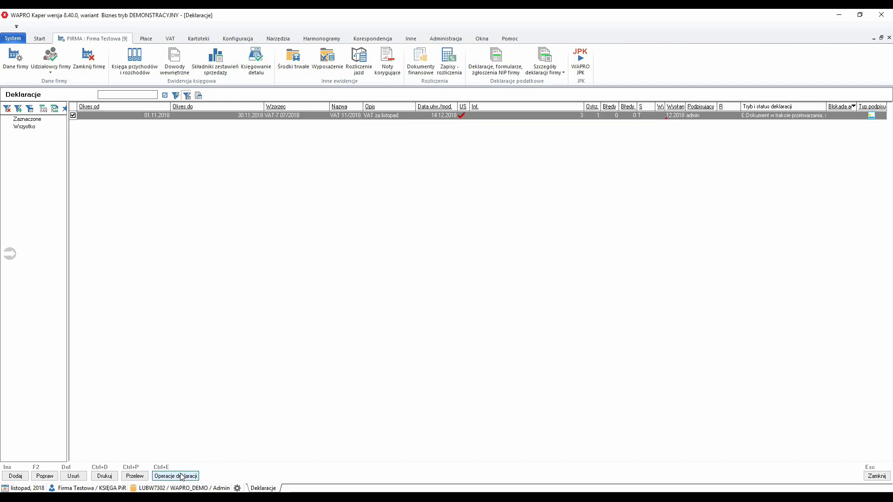
left_click(201, 456)
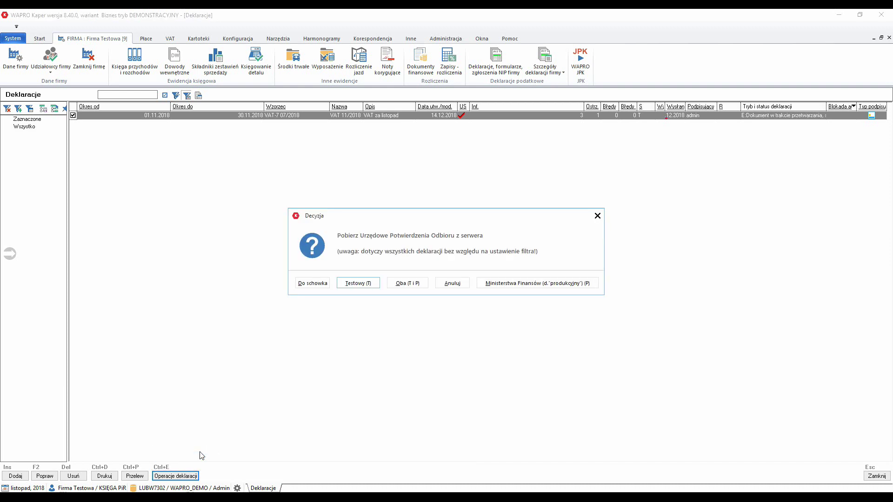
left_click(358, 284)
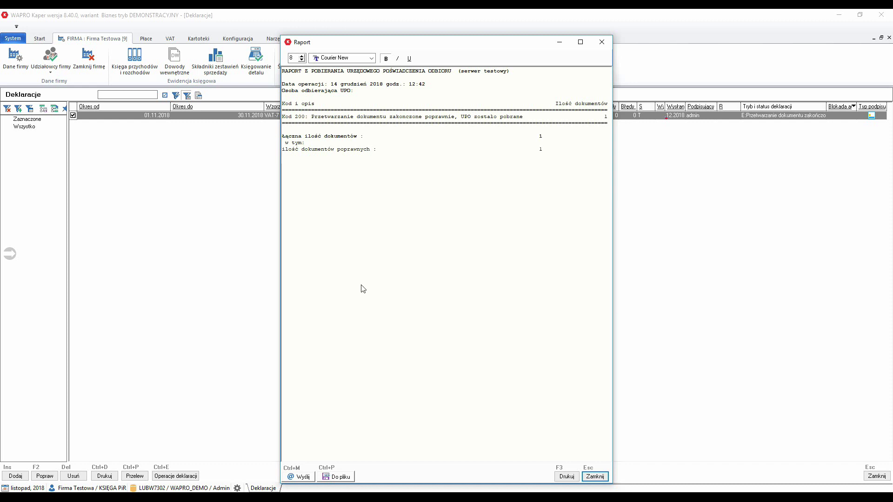
left_click(591, 479)
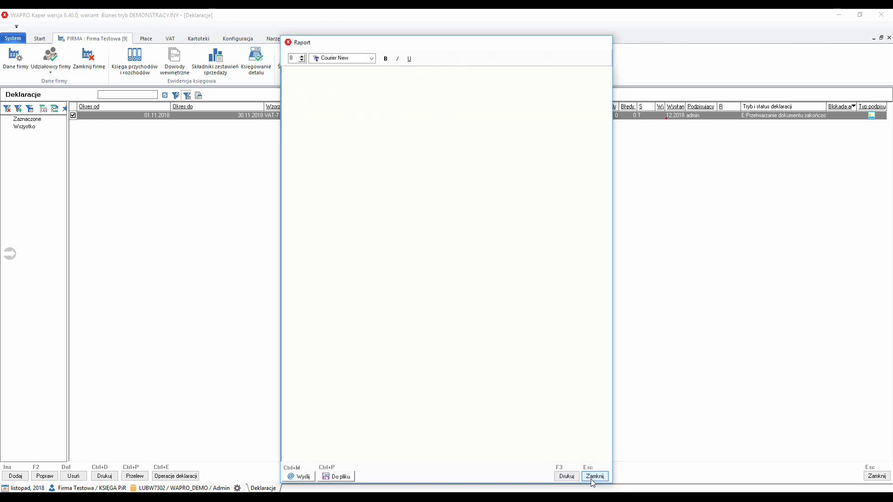
left_click(562, 294)
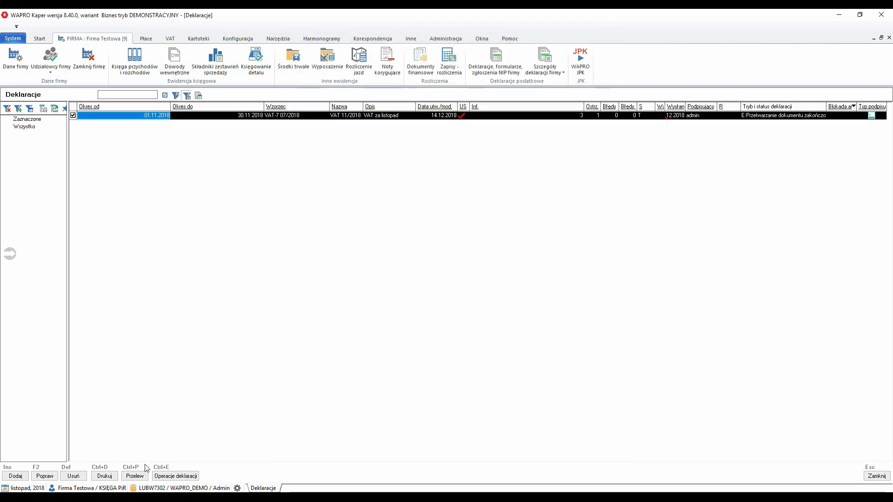
Print the Urzędowe Poświadczenie Odbioru for the November 2018 VAT-7 declaration
left_click(113, 477)
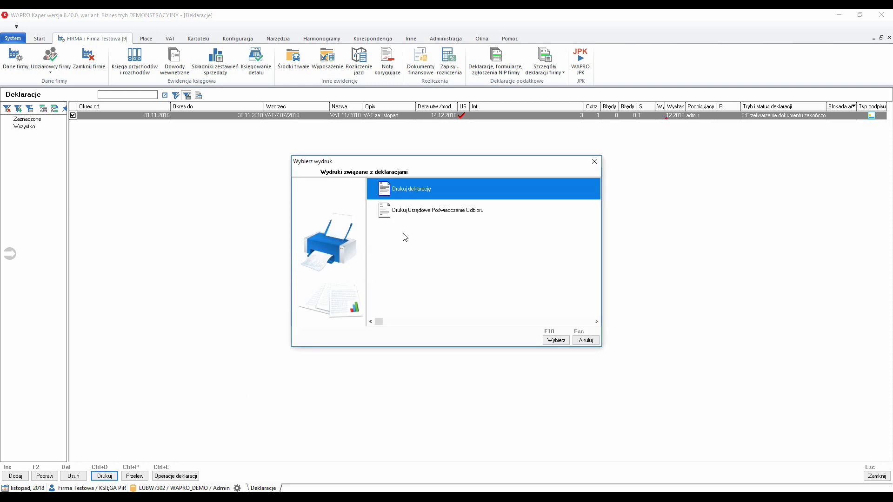
left_click(422, 212)
double_click(420, 208)
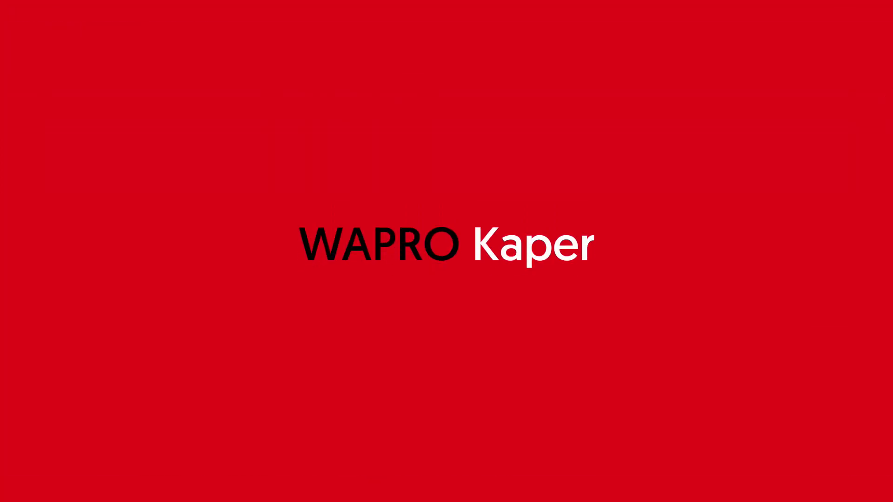